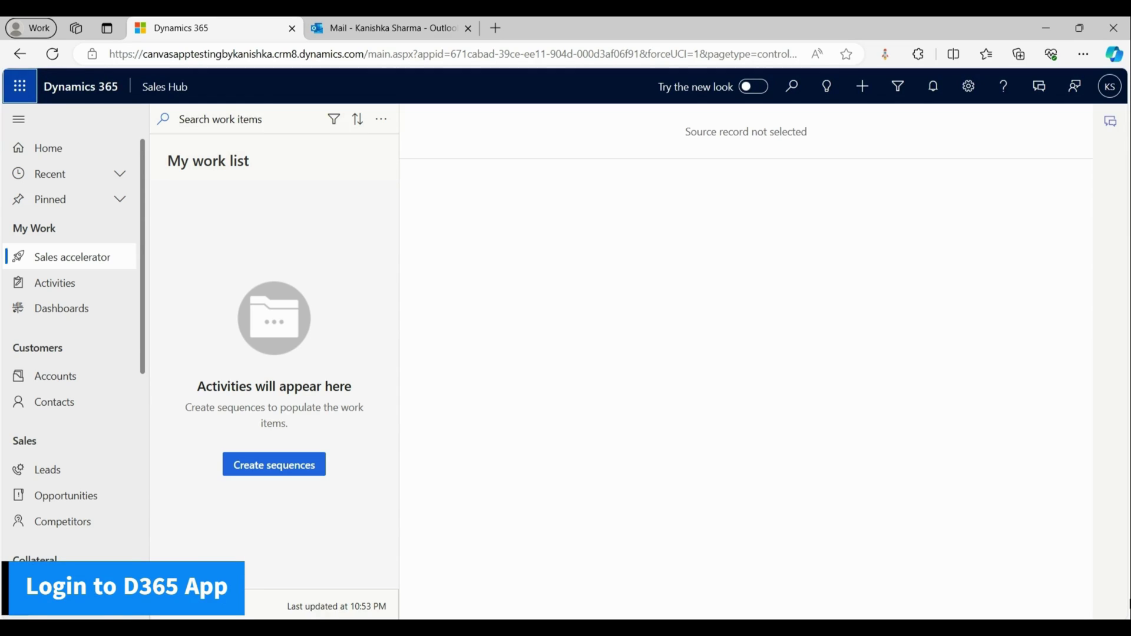
Open Email Configuration under System from Dynamics 365 Advanced Settings
{"action": "left_click", "coordinate": [979, 96]}
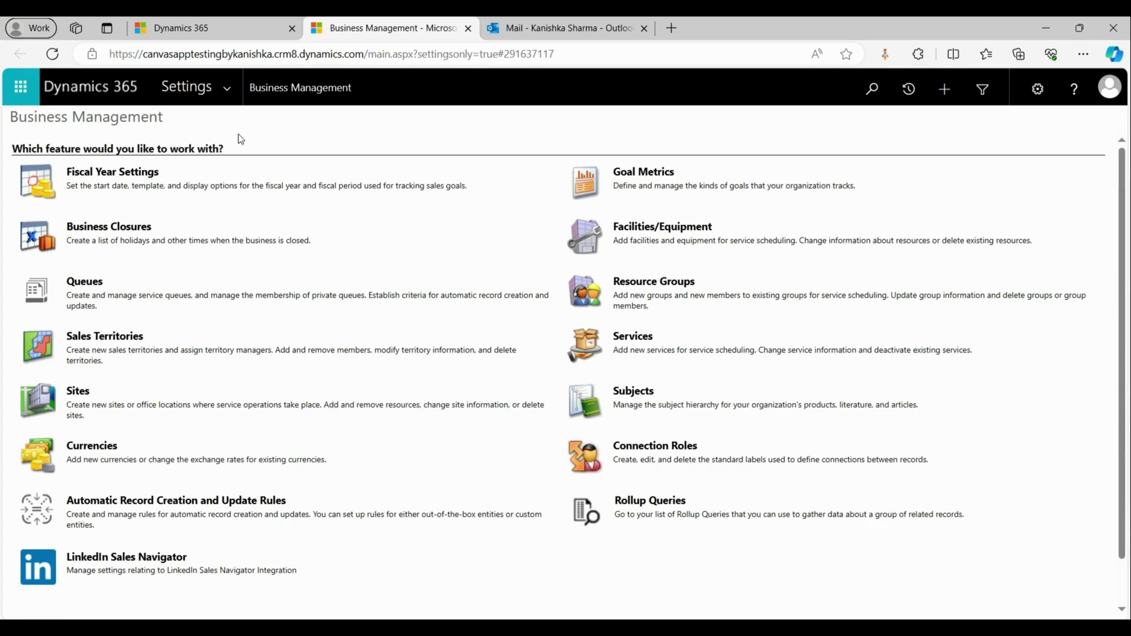
{"action": "left_click", "coordinate": [236, 93]}
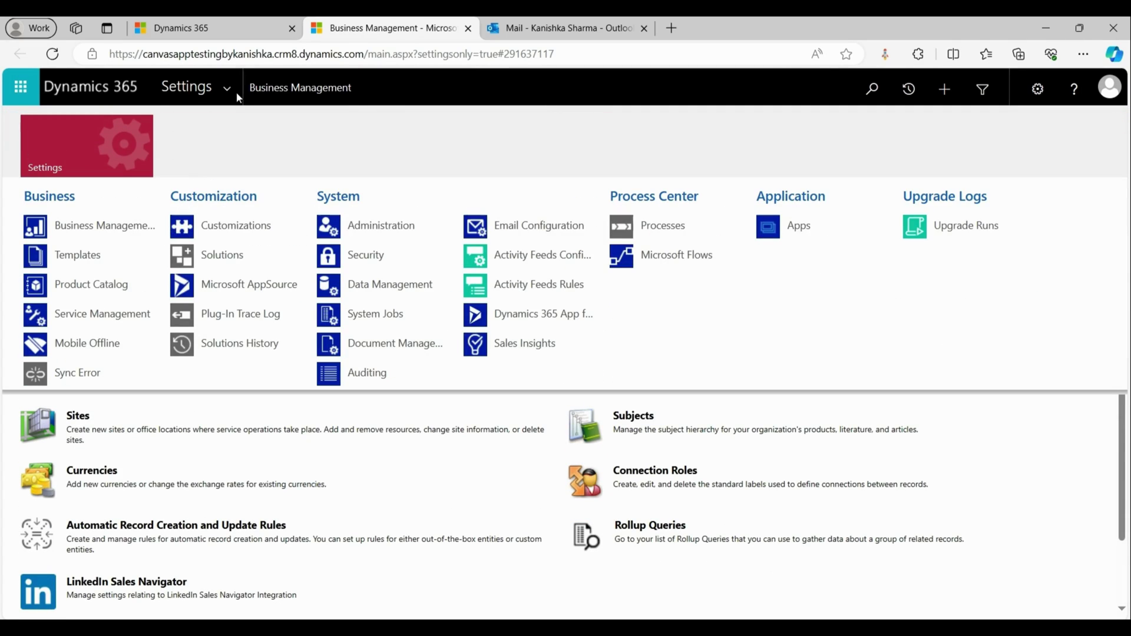
{"action": "left_click", "coordinate": [507, 222]}
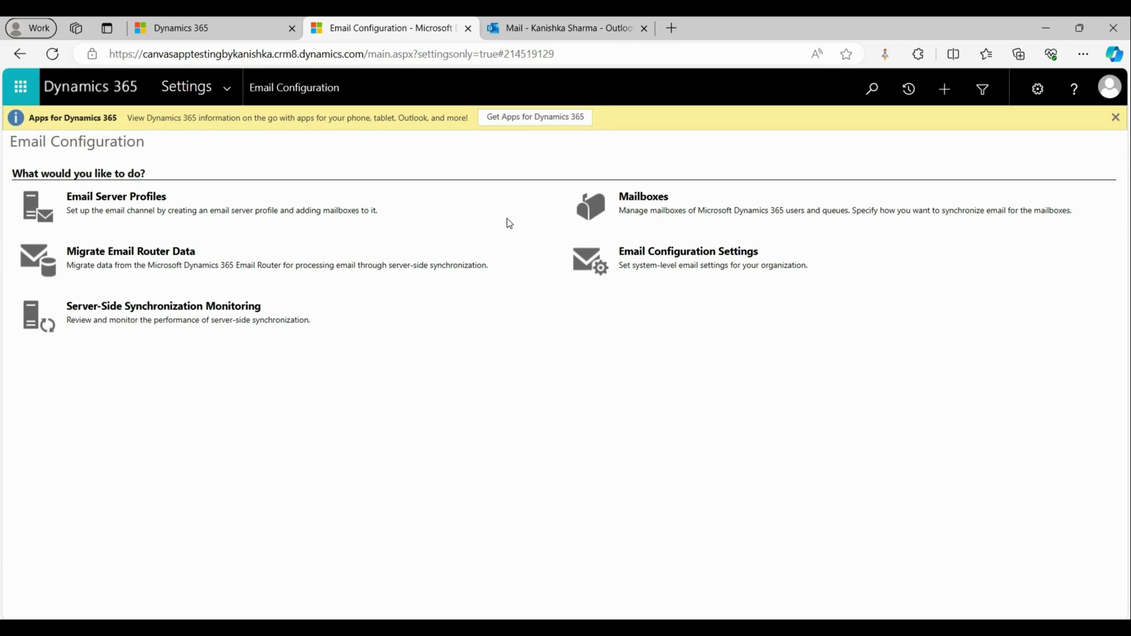
Open the Microsoft Exchange Online email server profile maximized, then Save & Close it
{"action": "left_click", "coordinate": [143, 199]}
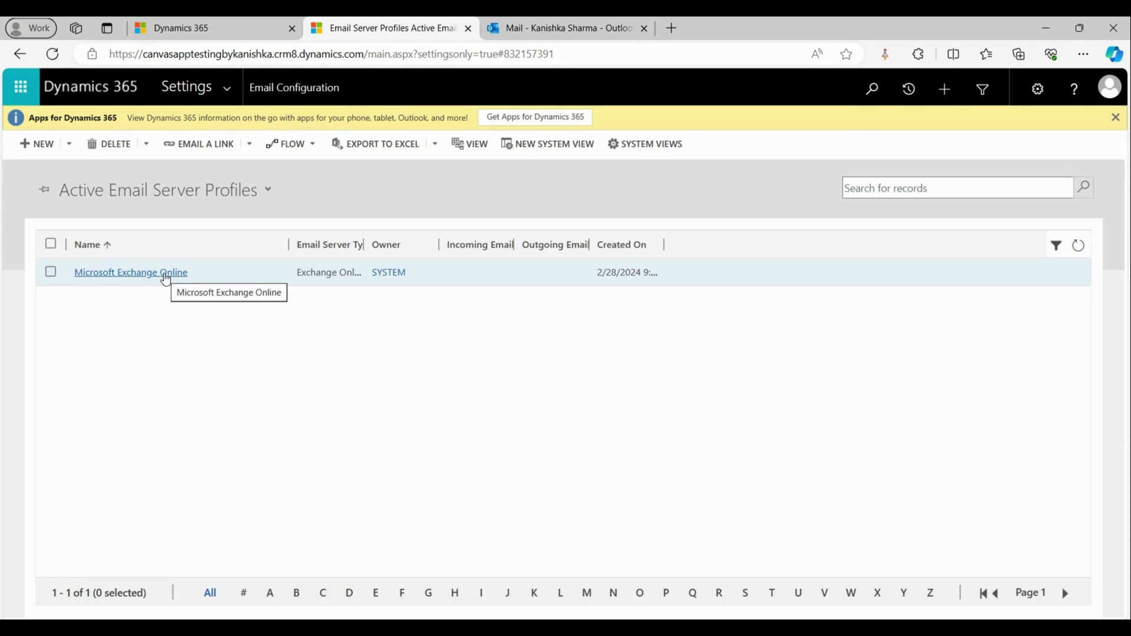
{"action": "left_click", "coordinate": [165, 273]}
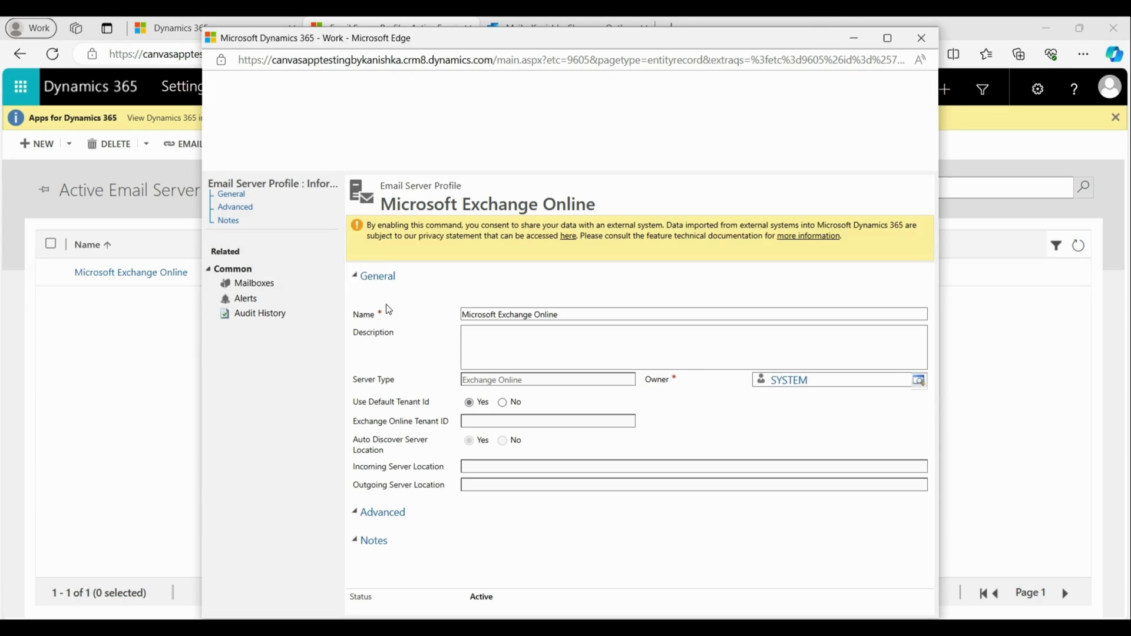
{"action": "left_click", "coordinate": [887, 37]}
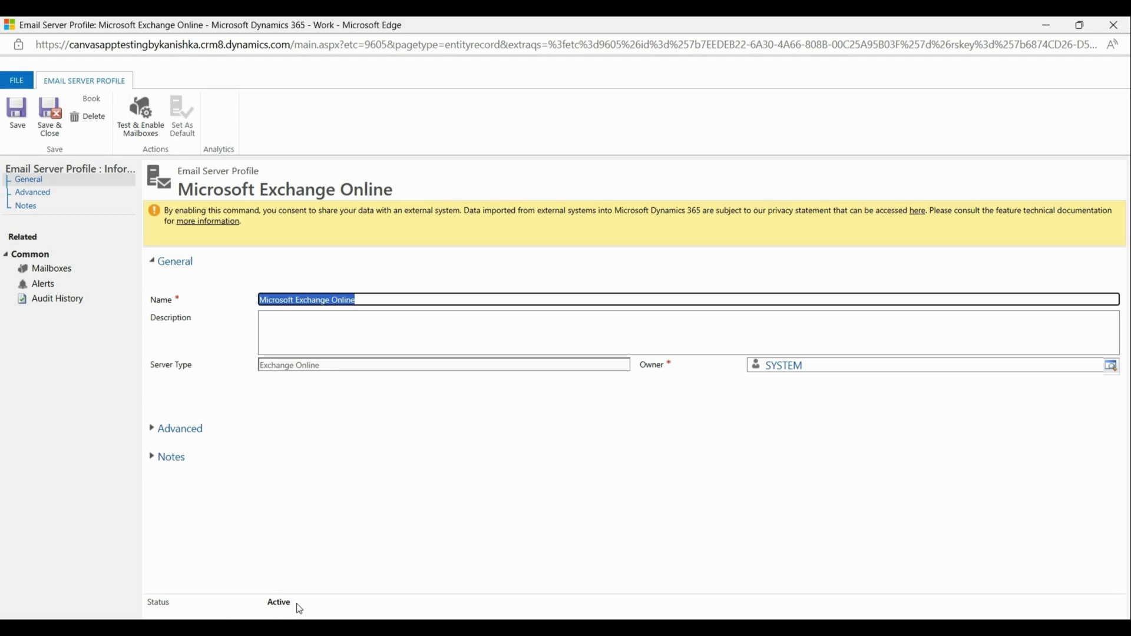
{"action": "left_click", "coordinate": [51, 129]}
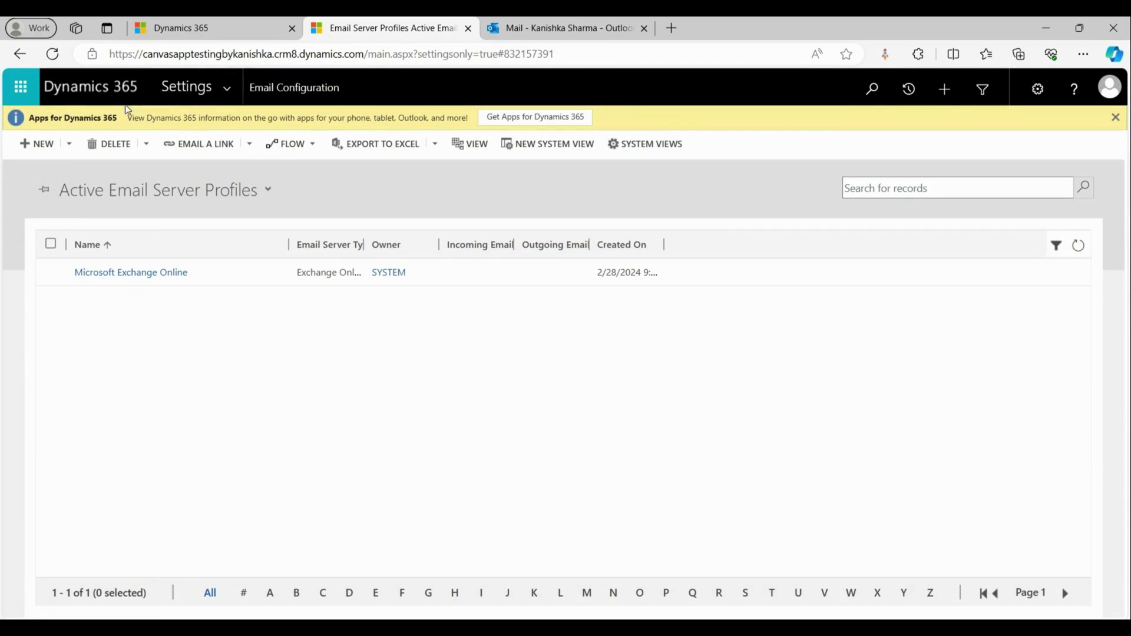
Keep incoming email on Server-Side Synchronization, switch appointments, contacts and tasks to it, and confirm
{"action": "left_click", "coordinate": [286, 104]}
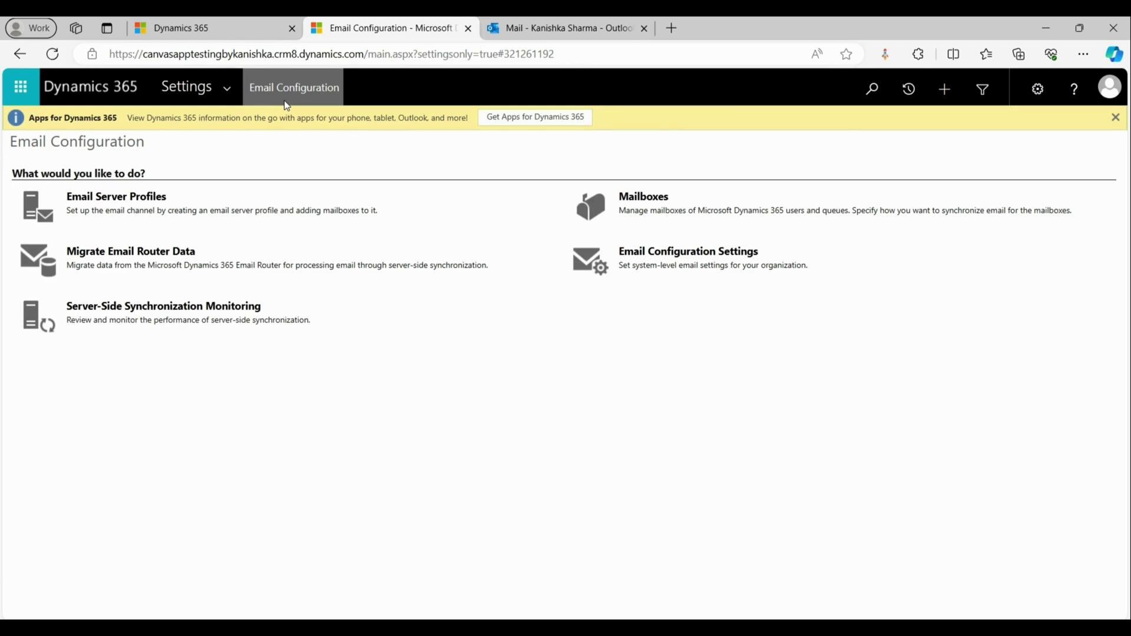
{"action": "left_click", "coordinate": [637, 253]}
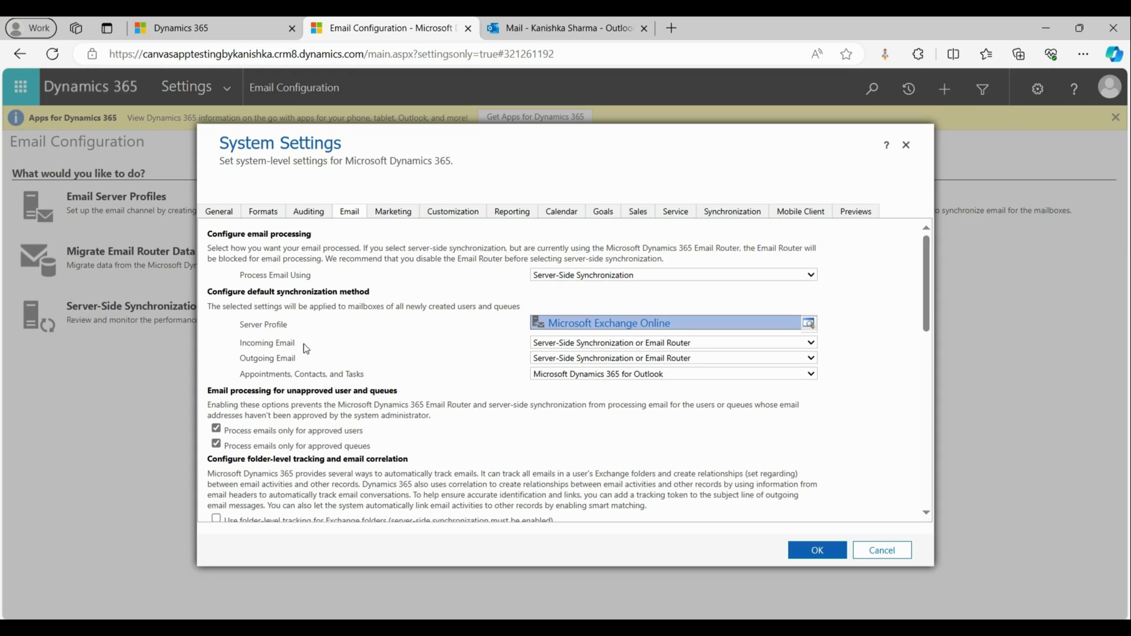
{"action": "left_click", "coordinate": [811, 343]}
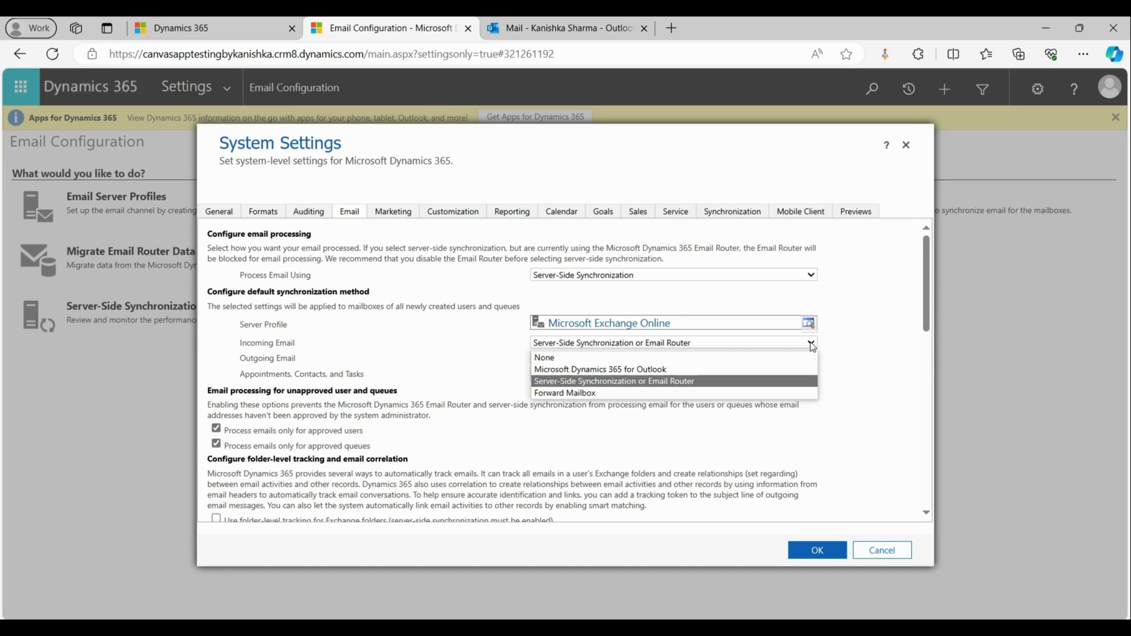
{"action": "left_click", "coordinate": [811, 344]}
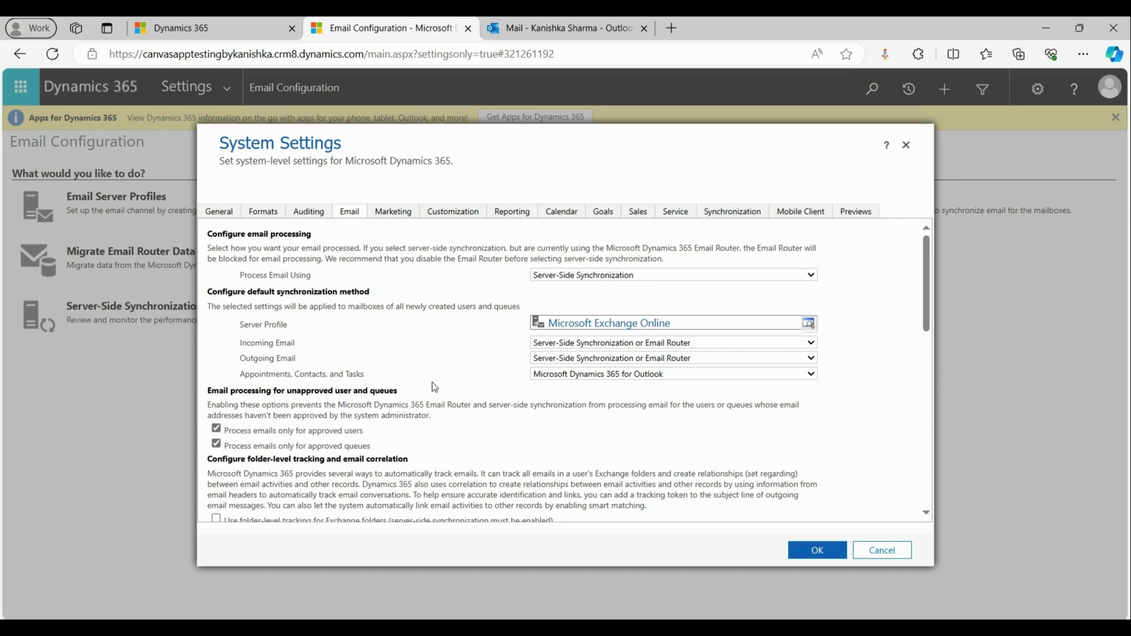
{"action": "left_click", "coordinate": [537, 376]}
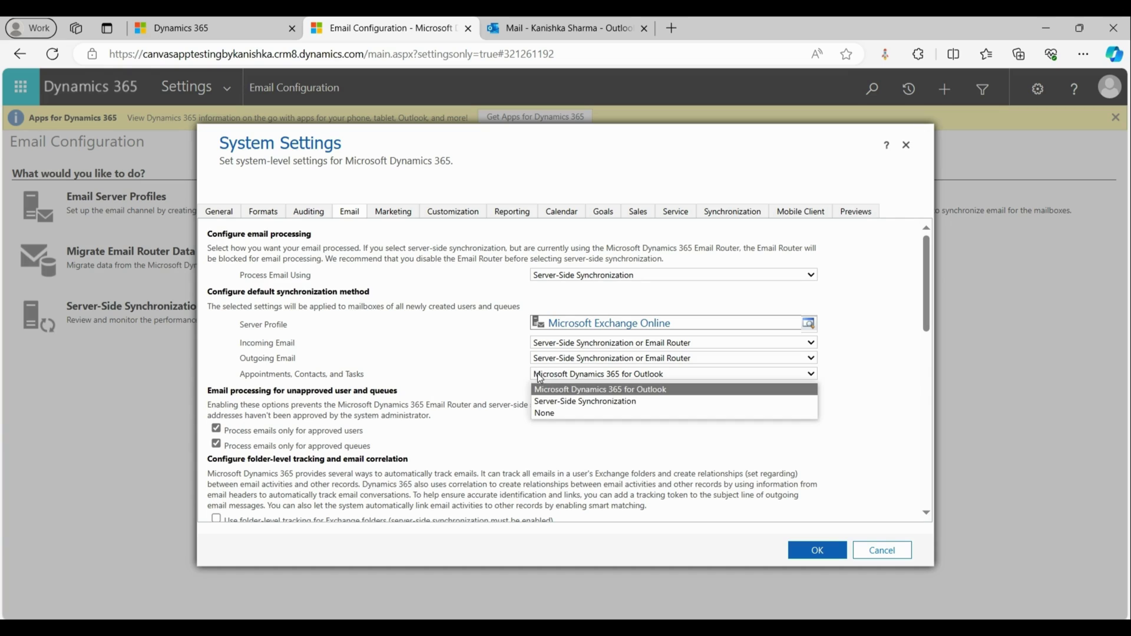
{"action": "left_click", "coordinate": [540, 402]}
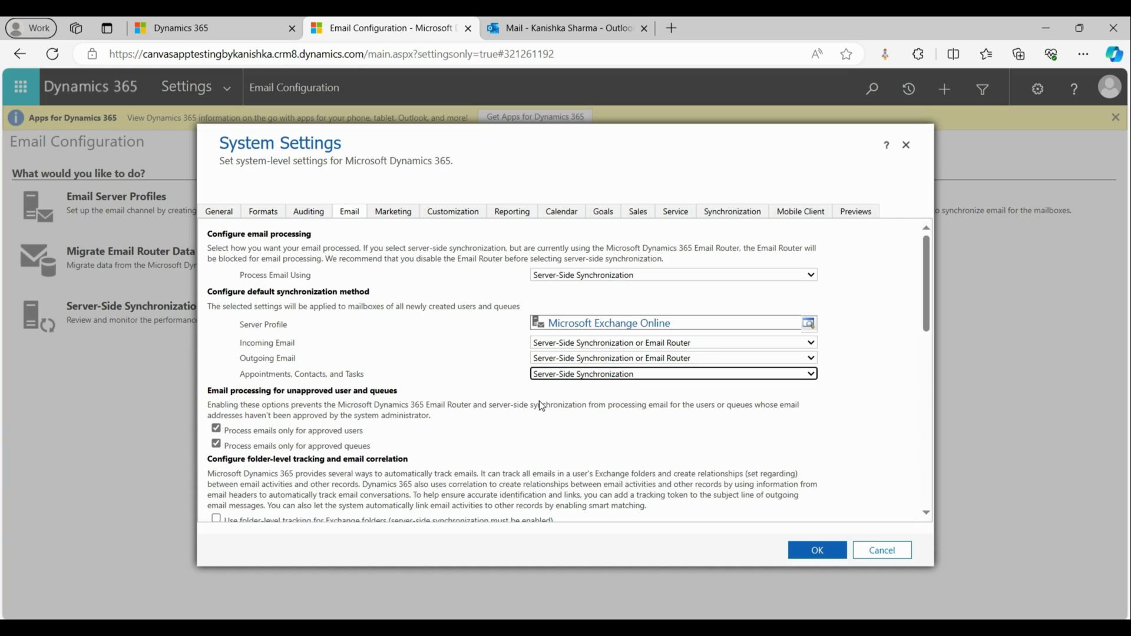
{"action": "left_click", "coordinate": [803, 550]}
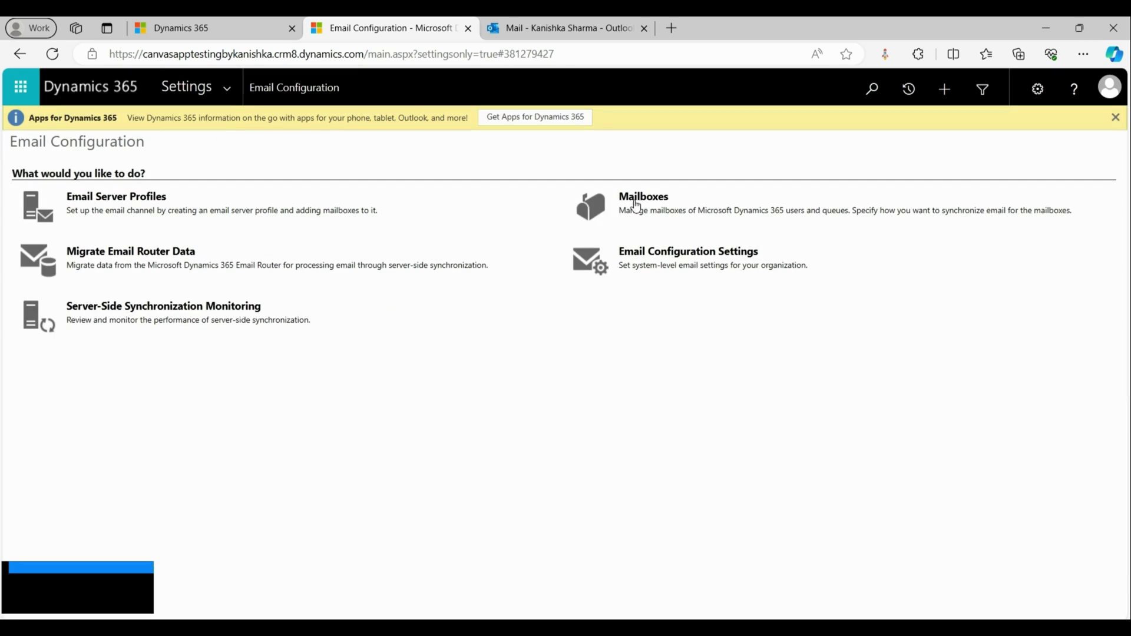
Search active Mailboxes for the user's own name and open the matching mailbox record
{"action": "left_click", "coordinate": [635, 200]}
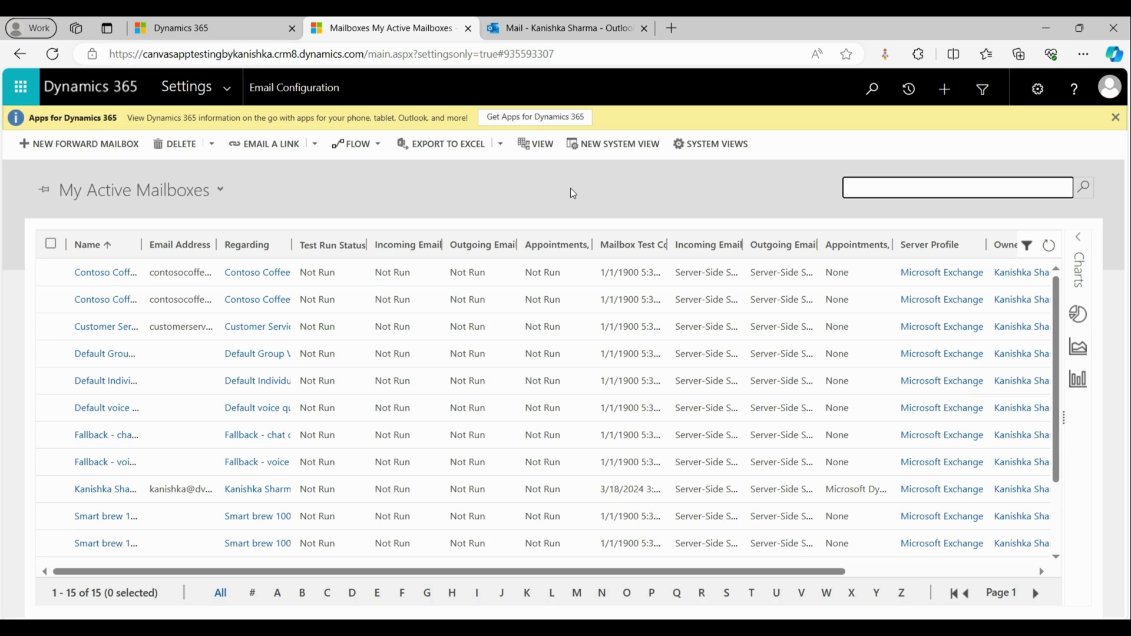
{"action": "left_click", "coordinate": [881, 187]}
{"action": "type", "text": "kanish"}
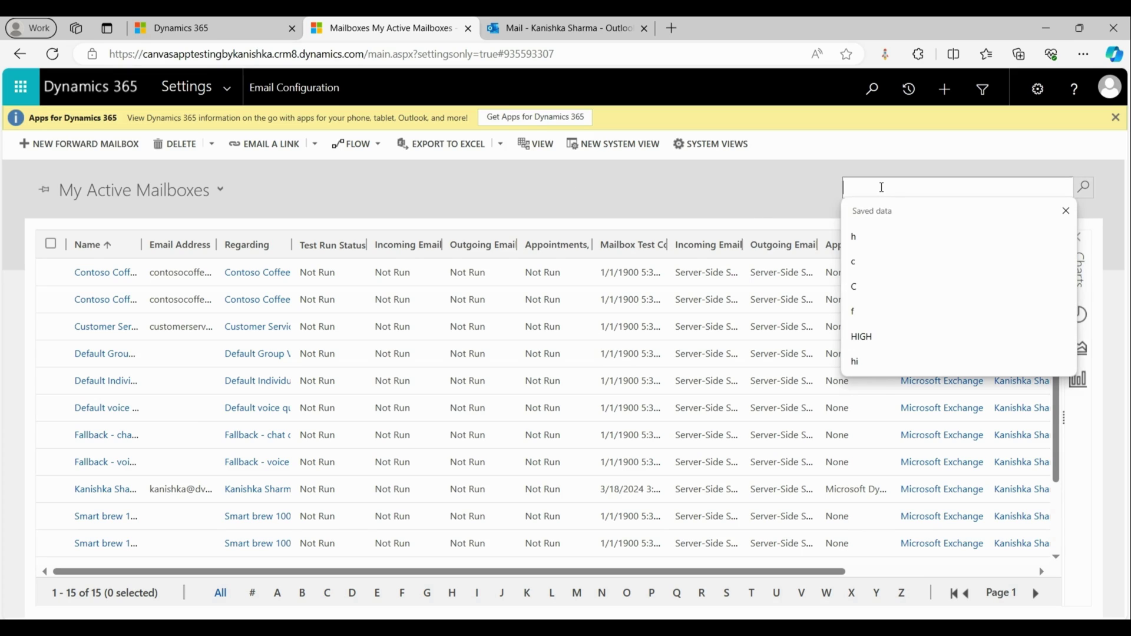
{"action": "type", "text": "ka"}
{"action": "key", "text": "Return"}
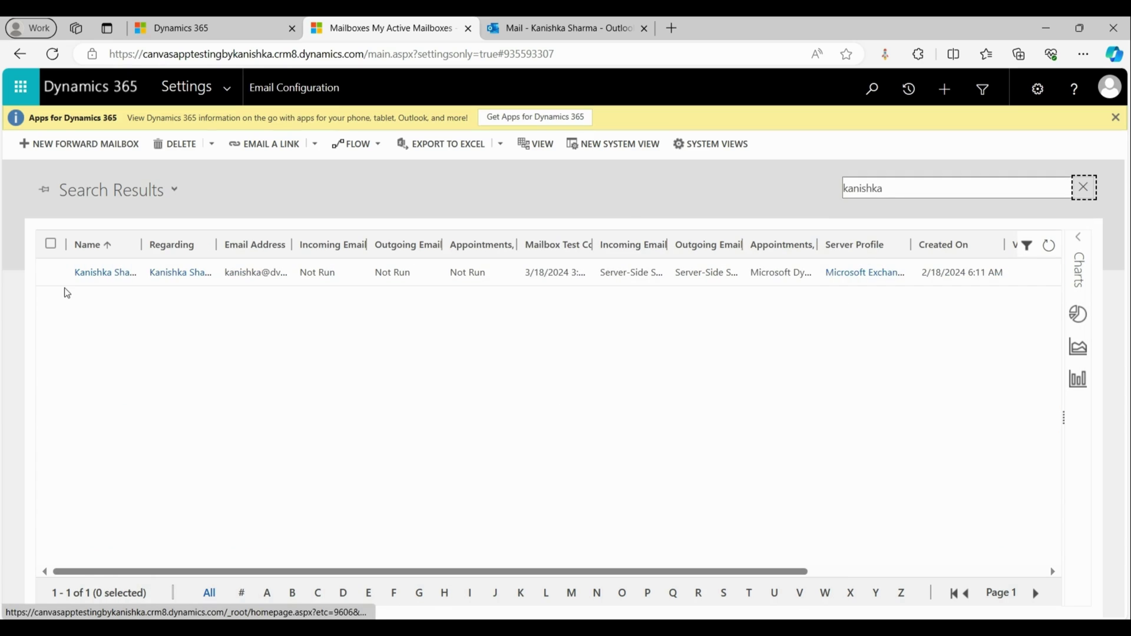
{"action": "double_click", "coordinate": [49, 276]}
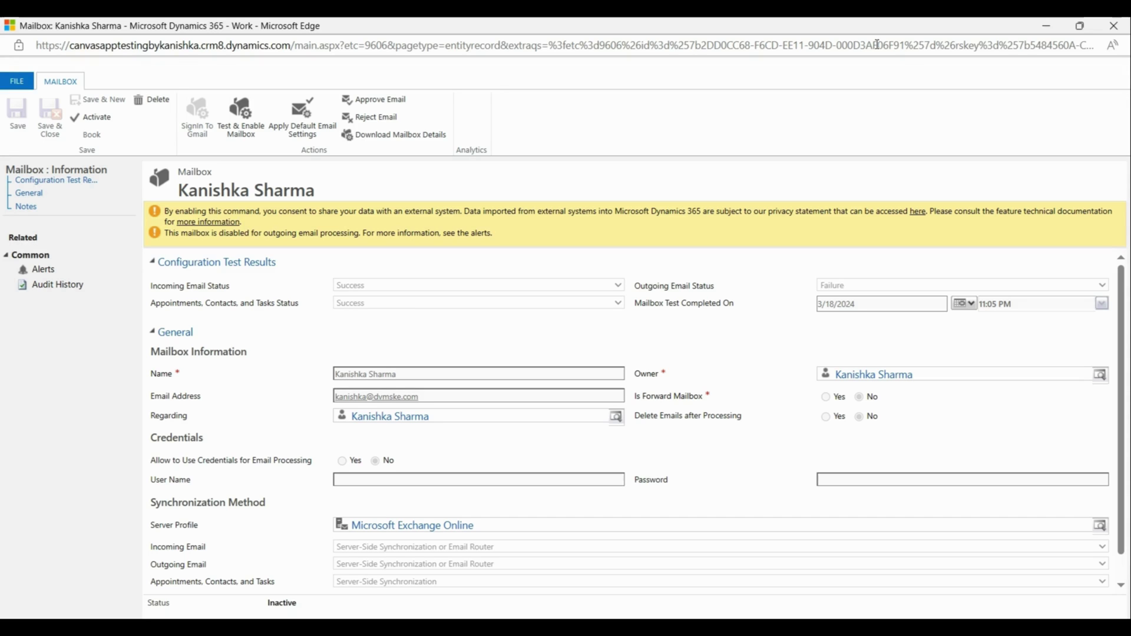
Approve the mailbox's primary email address and activate the mailbox, confirming both
{"action": "left_click", "coordinate": [388, 100]}
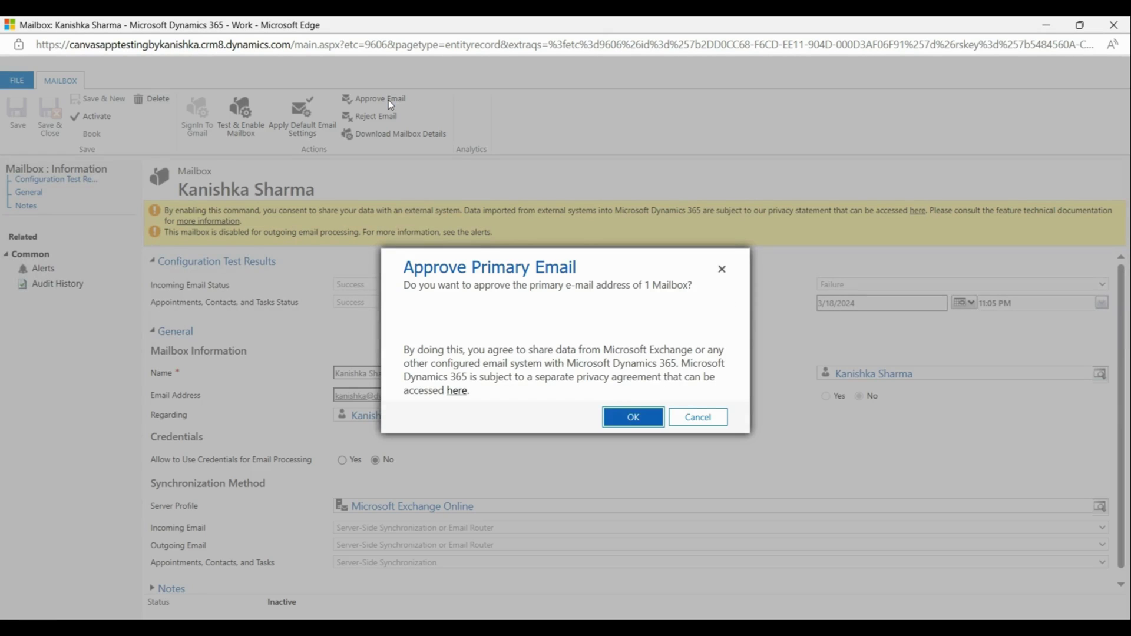
{"action": "left_click", "coordinate": [623, 422]}
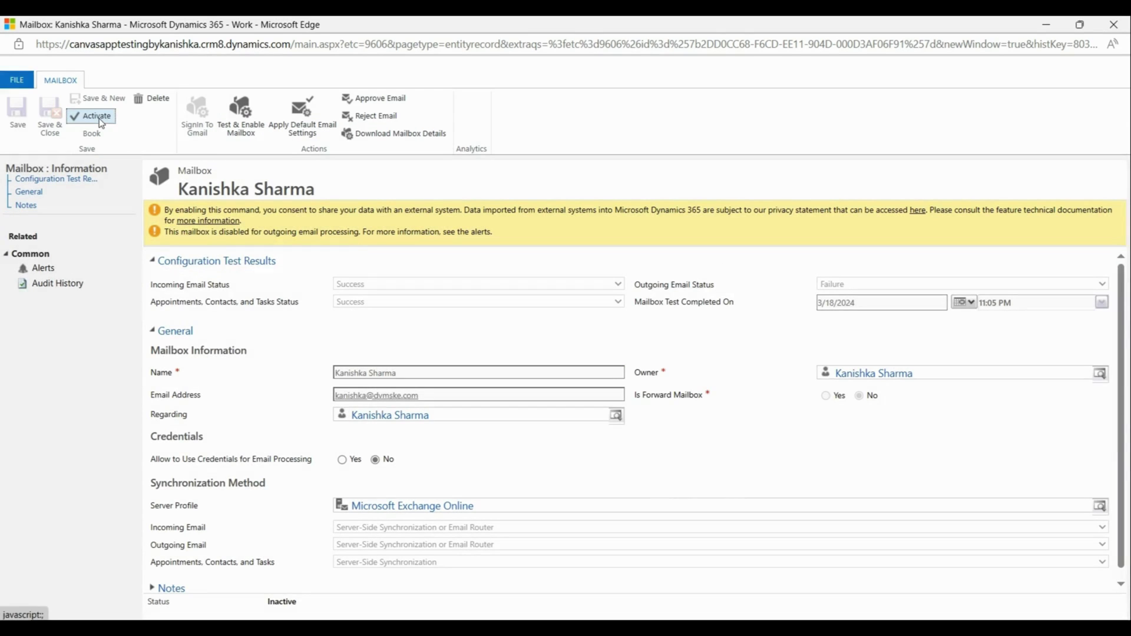
{"action": "left_click", "coordinate": [97, 117]}
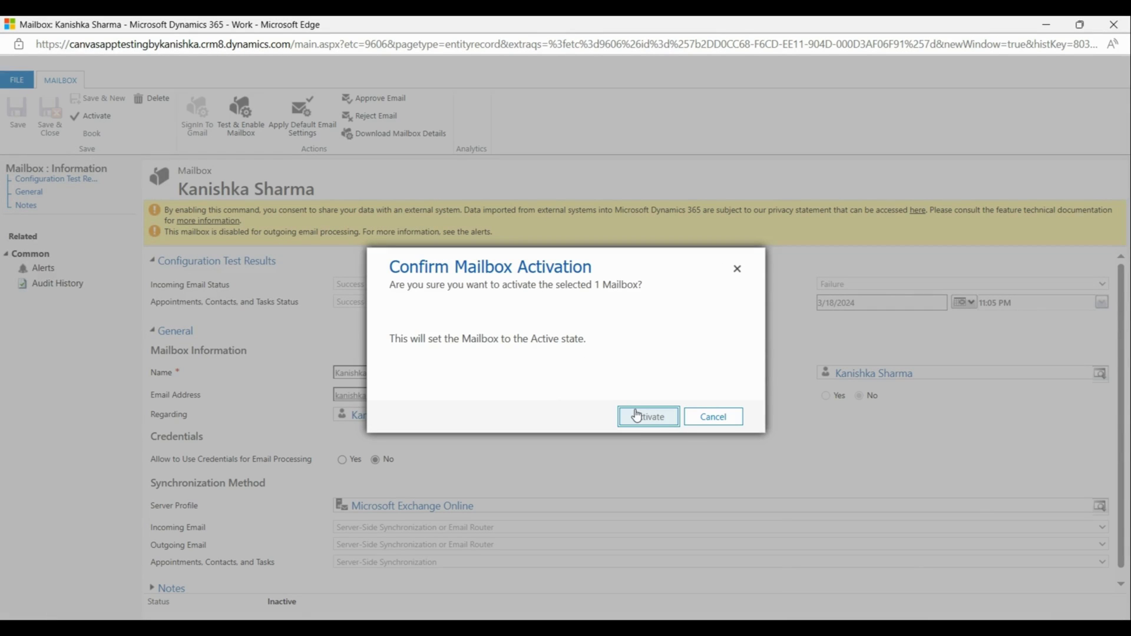
{"action": "left_click", "coordinate": [637, 415]}
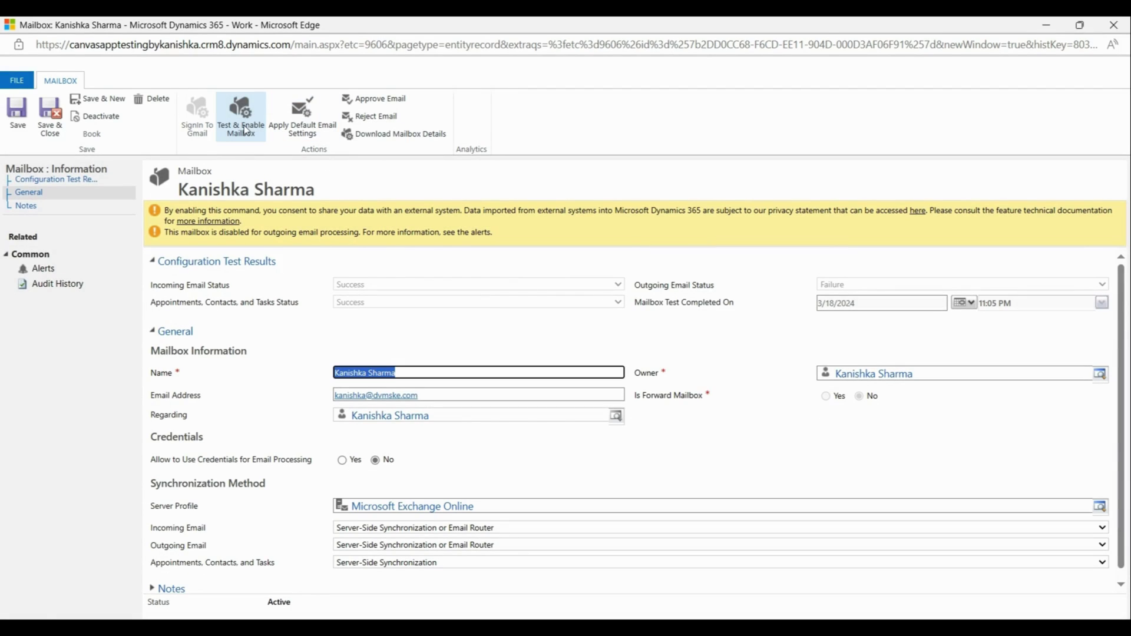
Run Test & Enable Mailbox, confirm the configuration test, and view the mailbox alerts
{"action": "left_click", "coordinate": [245, 131]}
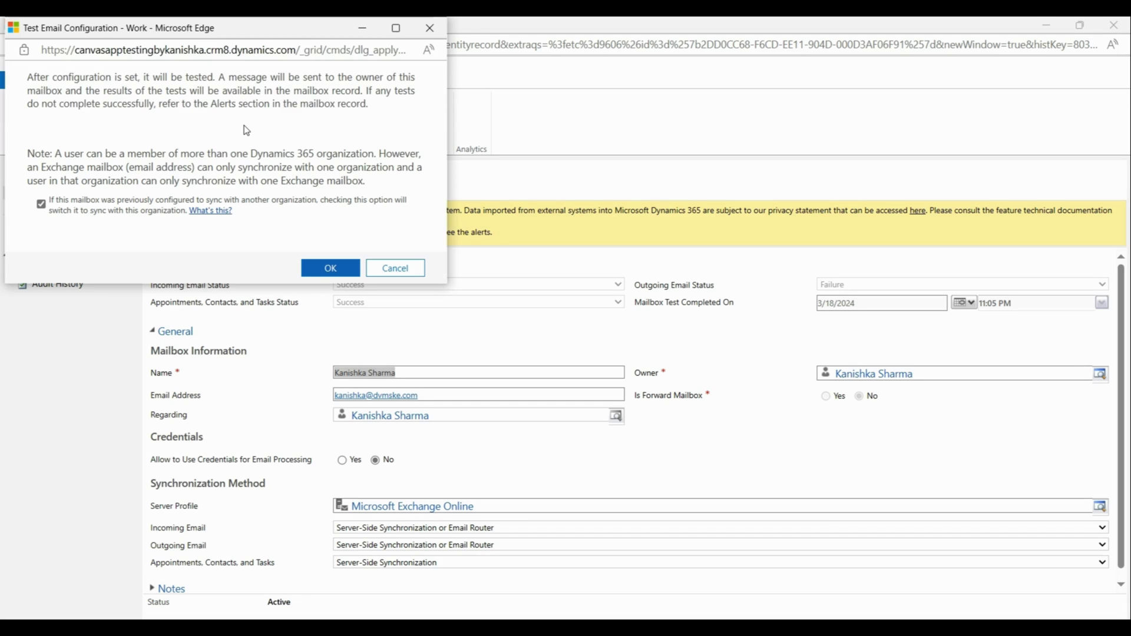
{"action": "left_click", "coordinate": [328, 267]}
{"action": "left_click", "coordinate": [71, 274]}
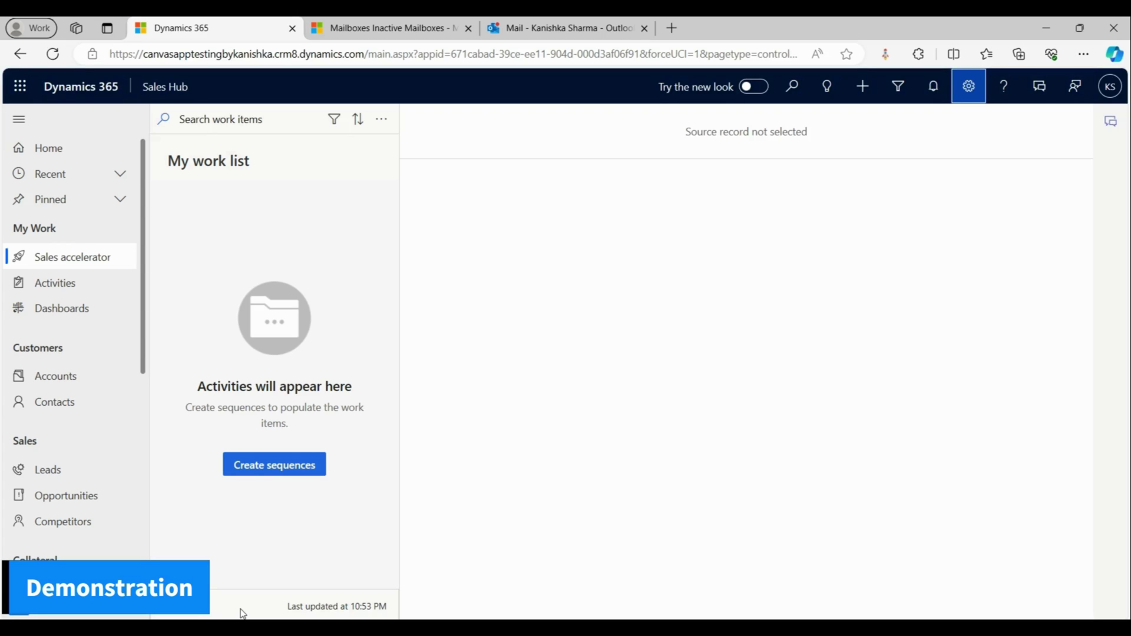
Start a new email activity from Activities addressed to the matching contact
{"action": "left_click", "coordinate": [77, 294]}
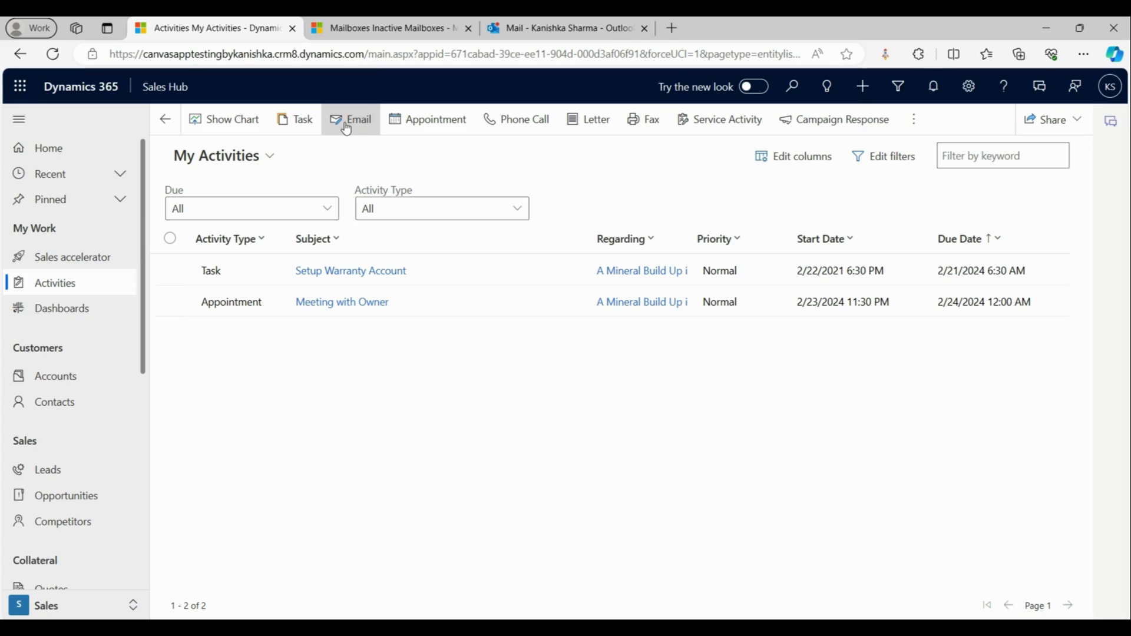
{"action": "left_click", "coordinate": [346, 123]}
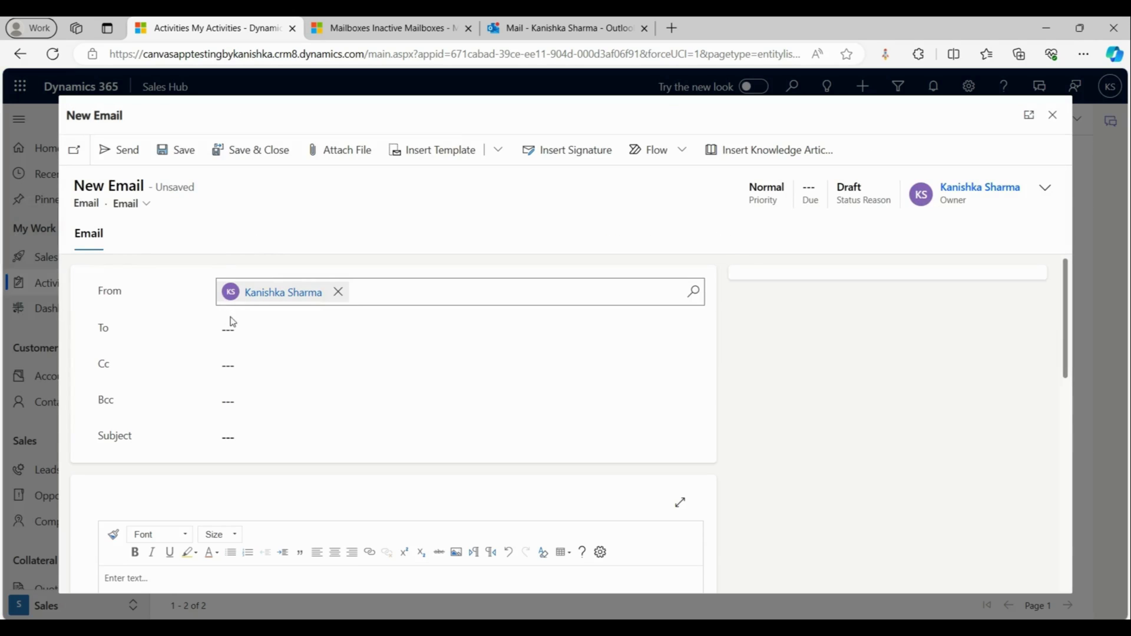
{"action": "left_click", "coordinate": [232, 328]}
{"action": "type", "text": "anjali"}
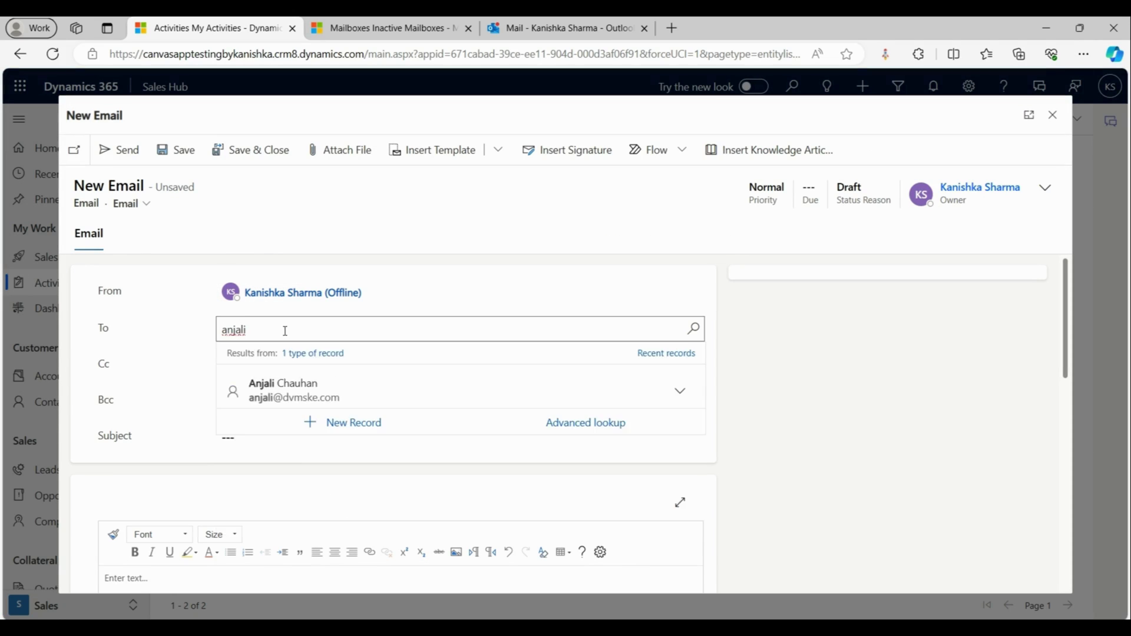
{"action": "left_click", "coordinate": [275, 383]}
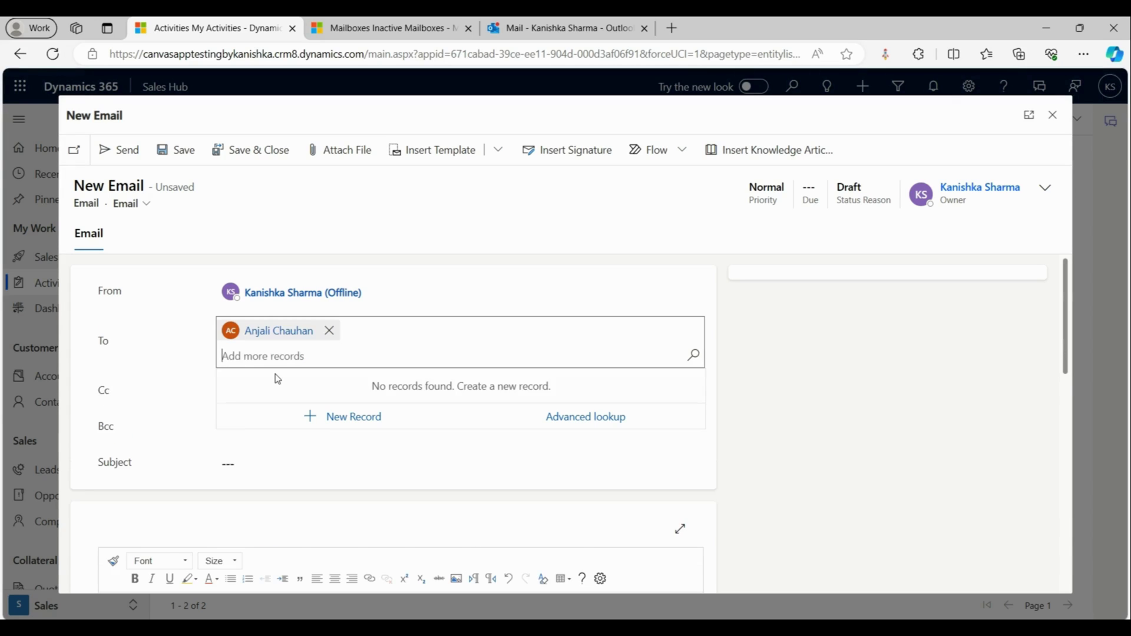
{"action": "left_click", "coordinate": [248, 469]}
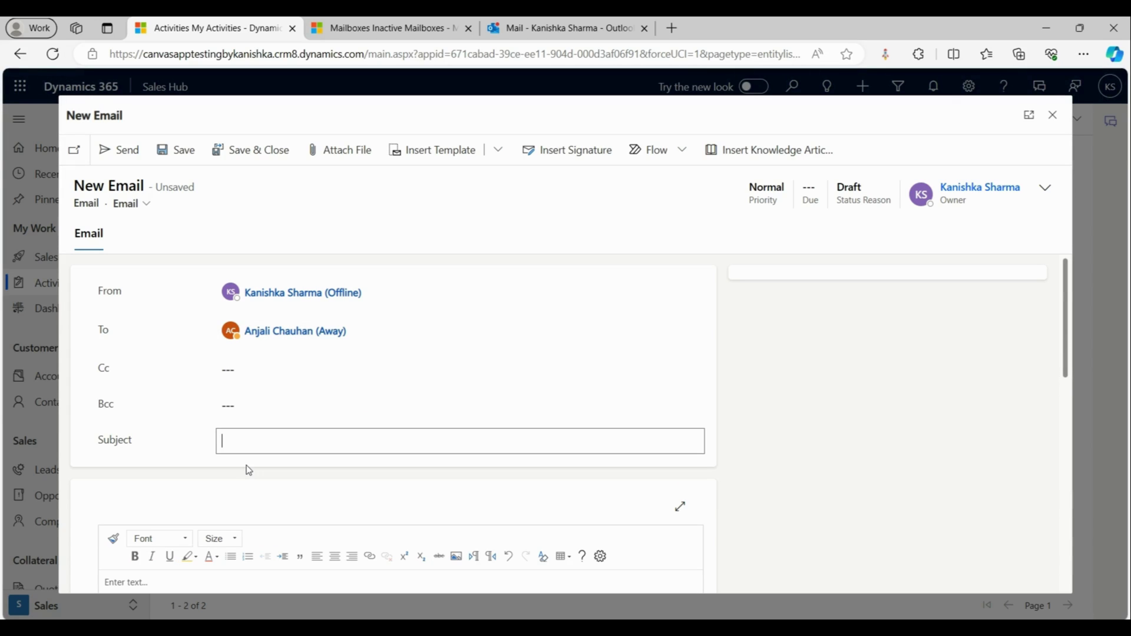
Add subject 'Outlook Email configuration', a short testing-email body signed 'Thanks', and send it
{"action": "type", "text": "Outlook Email configuration"}
{"action": "scroll", "coordinate": [249, 470], "scroll_direction": "down", "scroll_amount": 1}
{"action": "left_click", "coordinate": [153, 519]}
{"action": "type", "text": "Hi Anjali"}
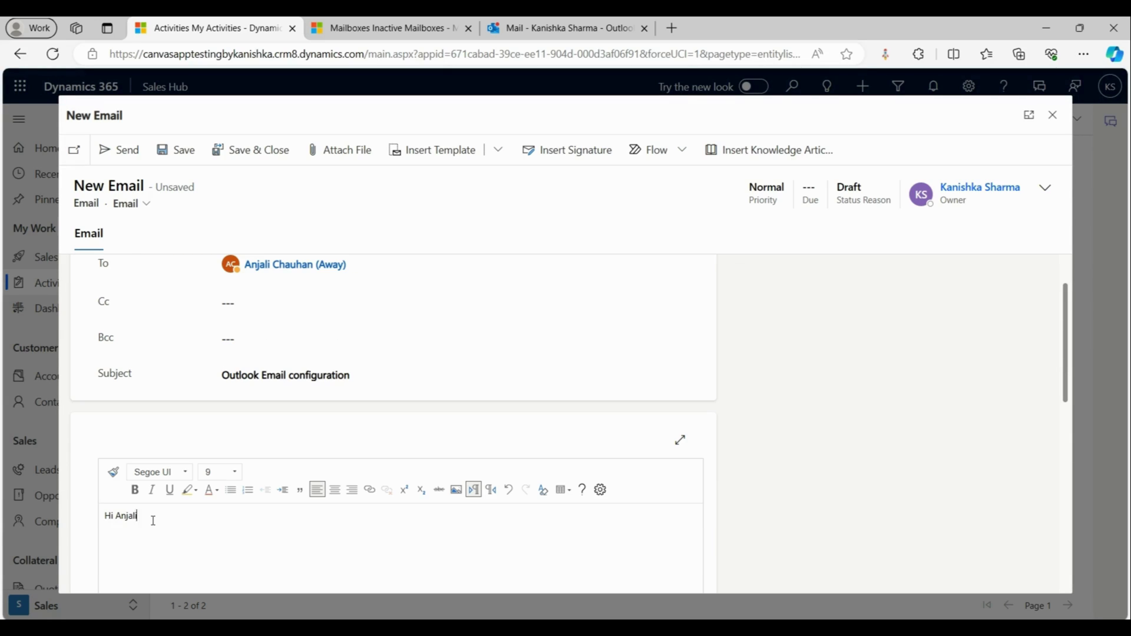
{"action": "type", "text": ","}
{"action": "key", "text": "Return"}
{"action": "type", "text": "Hope you are doing good. This is a testing email for outlook confi"}
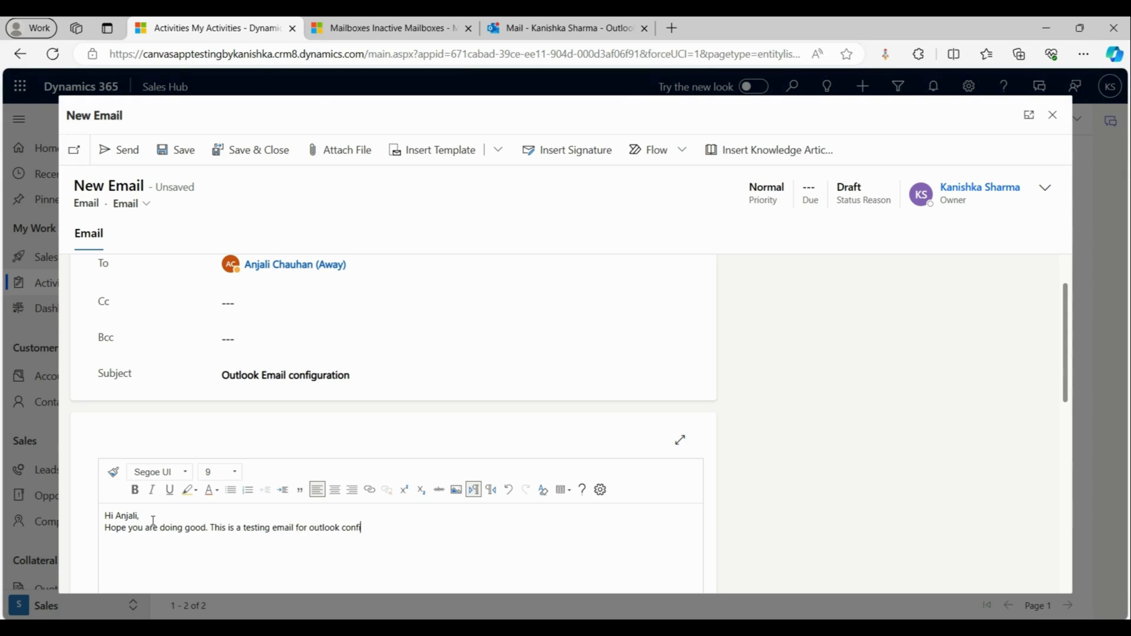
{"action": "type", "text": "guration."}
{"action": "key", "text": "Return"}
{"action": "key", "text": "Return"}
{"action": "type", "text": "Thanks"}
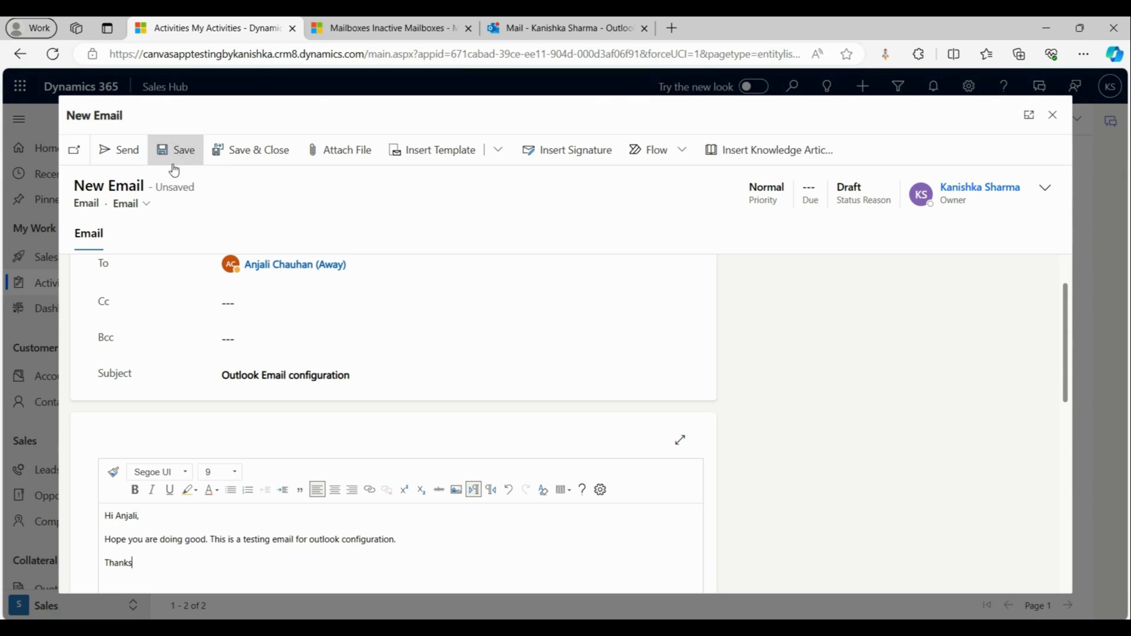
{"action": "left_click", "coordinate": [121, 151]}
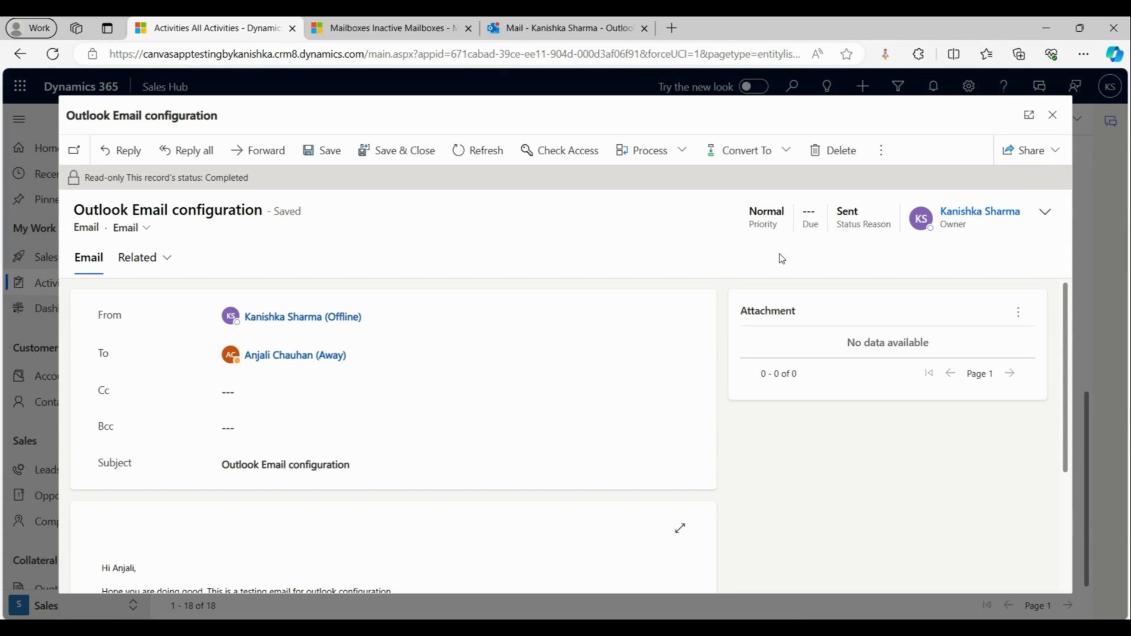
In Outlook's Sent Items, open the 'Outlook Email configuration' message
{"action": "left_click", "coordinate": [562, 23]}
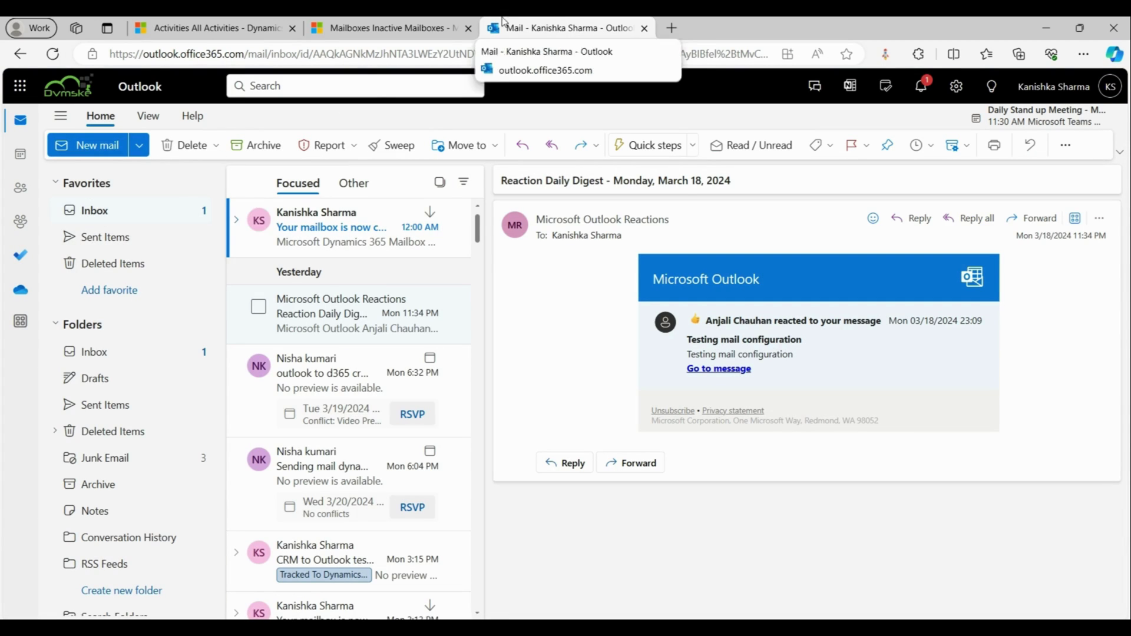
{"action": "left_click", "coordinate": [157, 243]}
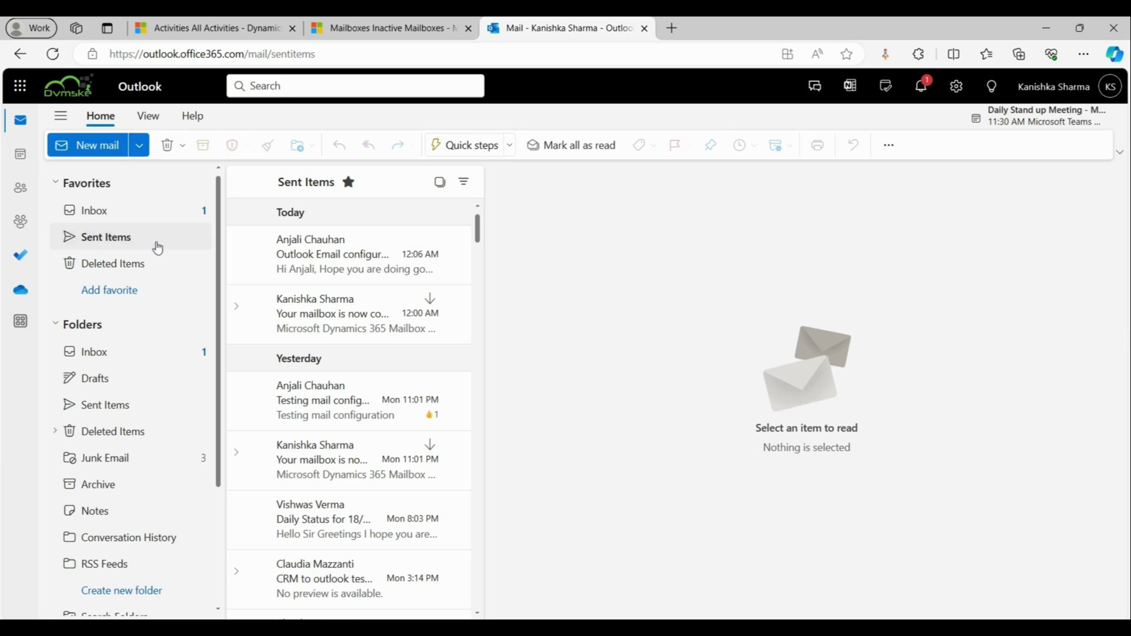
{"action": "left_click", "coordinate": [323, 267]}
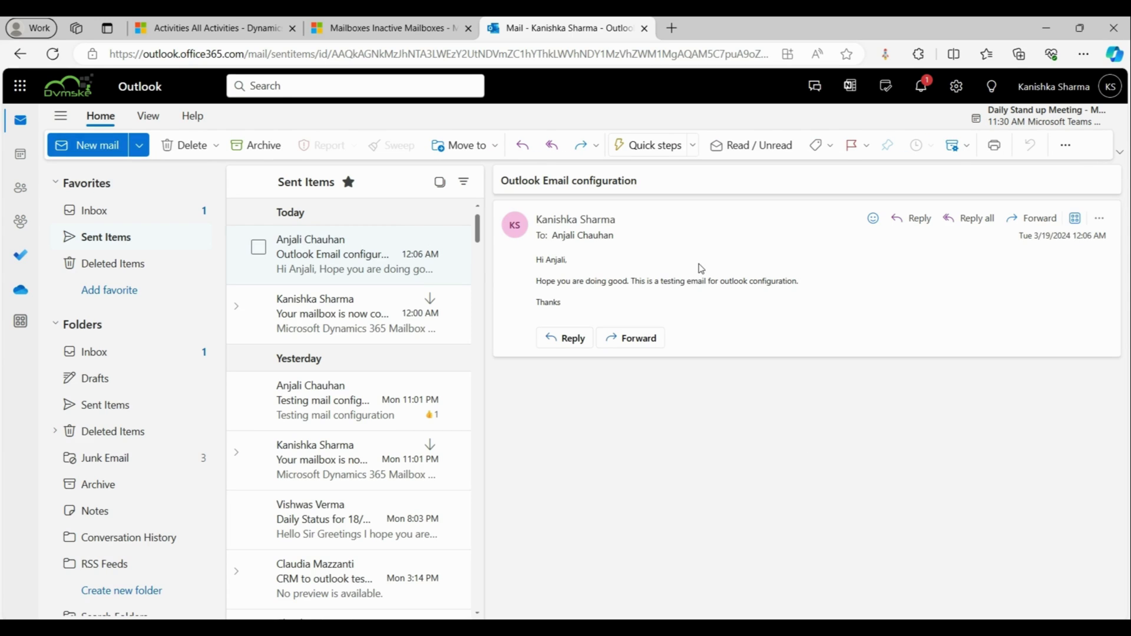